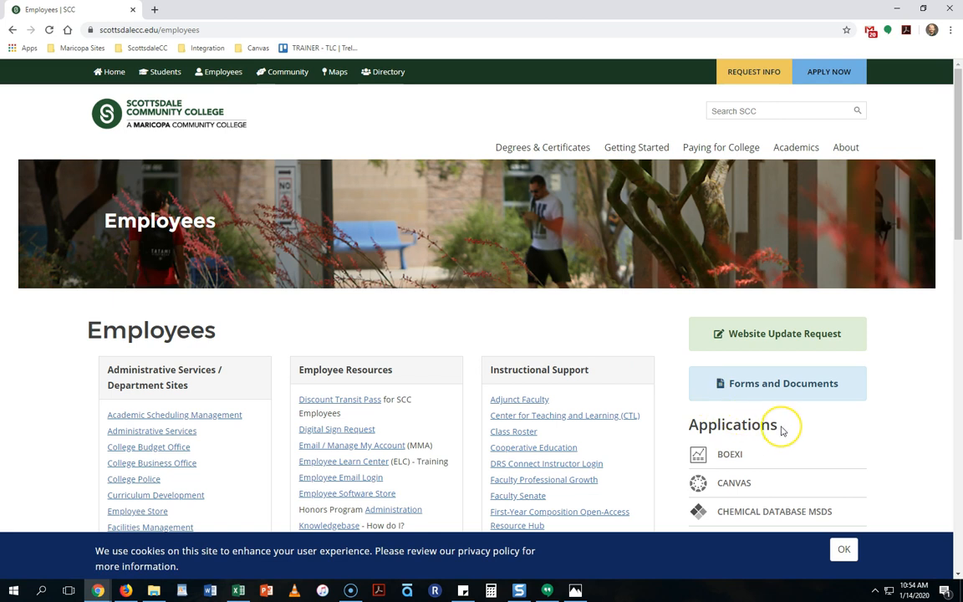
# - Open the FMS application link from the Employees page's Applications list in a new tab
pyautogui.scroll(-3, 781, 430)
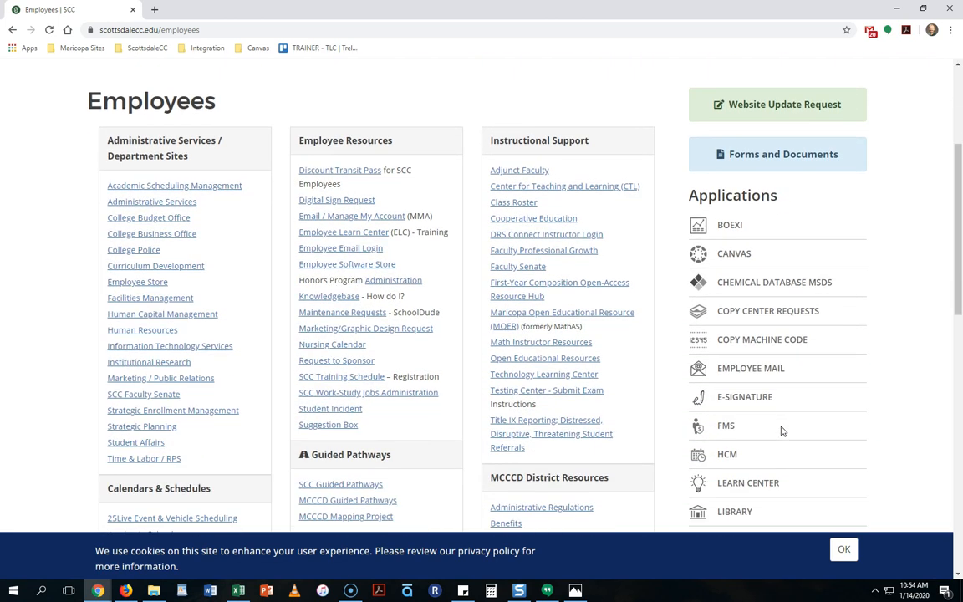
pyautogui.click(729, 428)
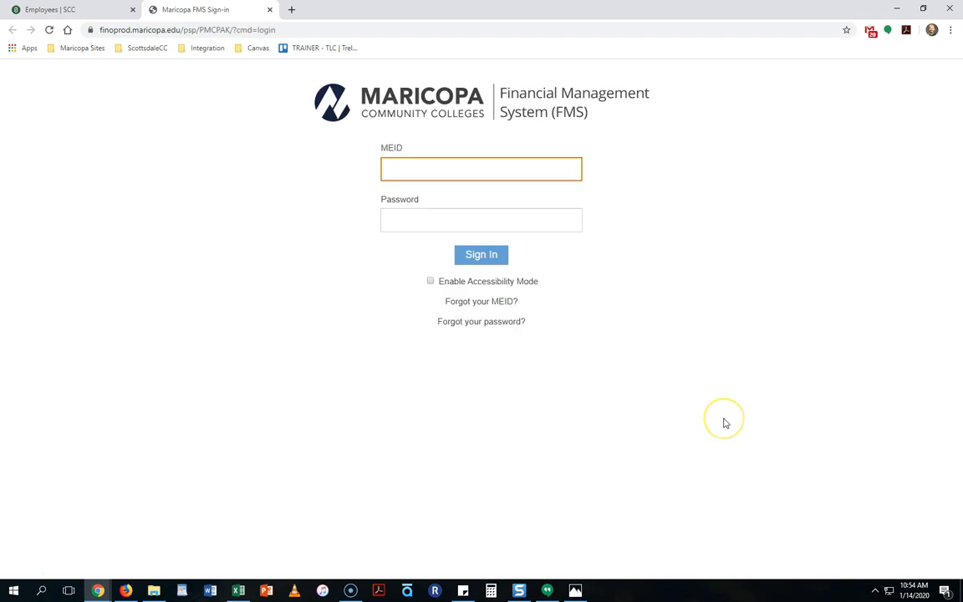
# - Sign in to Maricopa FMS with the employee's MEID and password
pyautogui.write('?????????')
pyautogui.press('Tab')
pyautogui.write('????????')
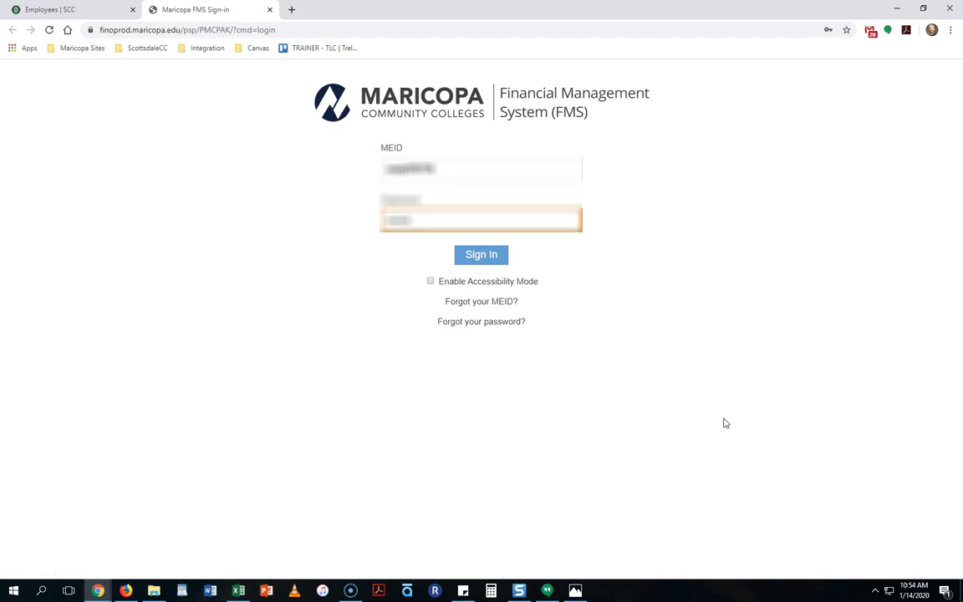
pyautogui.write('???')
pyautogui.press('Return')
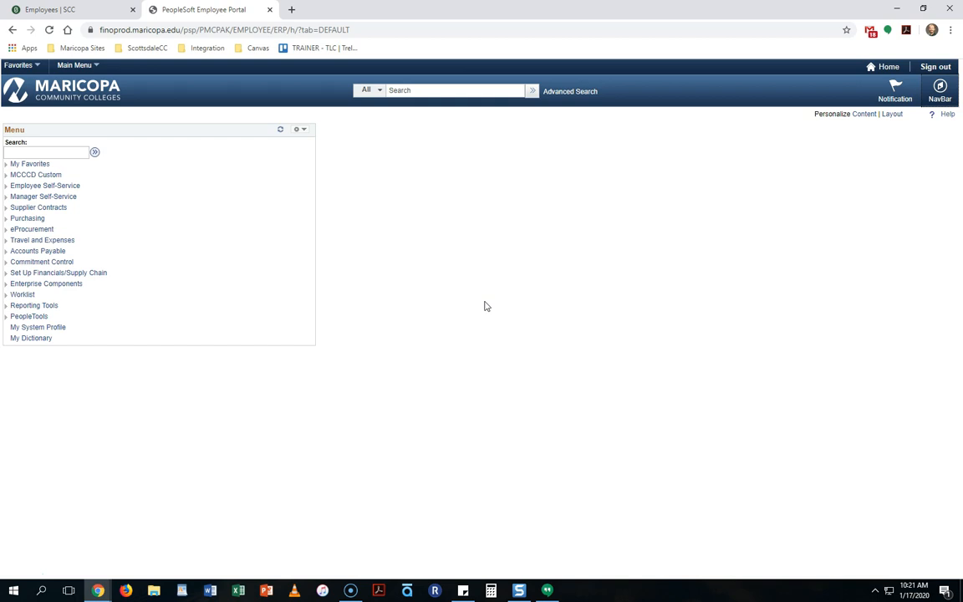
# - Go to Employee Self-Service > Travel and Expenses > Travel Authorizations > Create/Modify via the Navigator
pyautogui.click(939, 92)
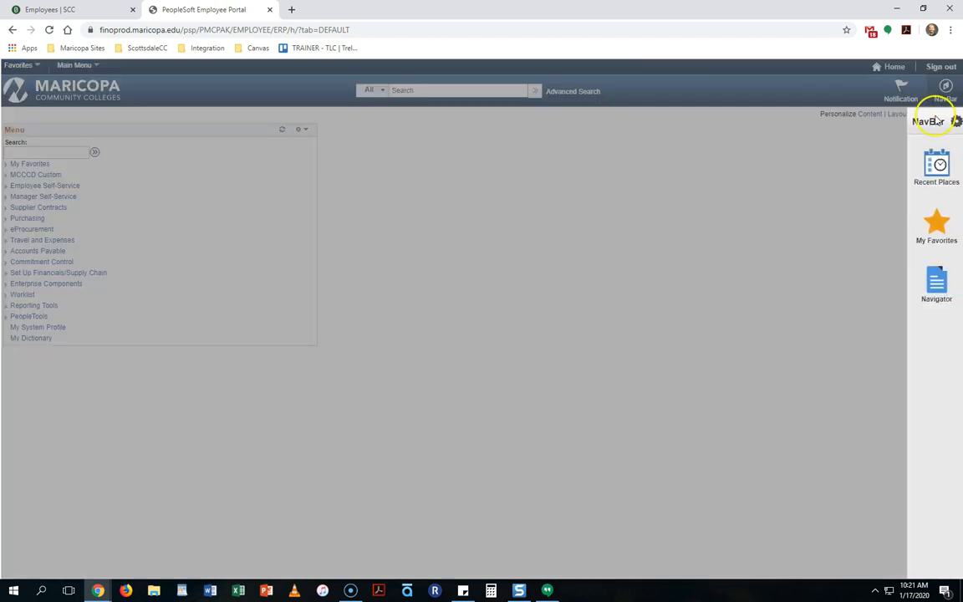
pyautogui.click(934, 283)
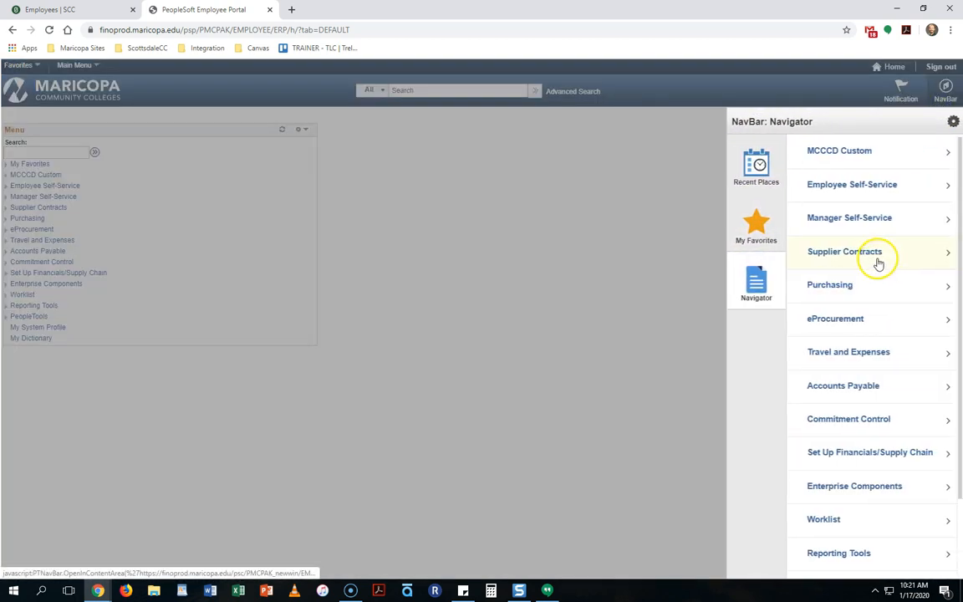
pyautogui.click(830, 186)
pyautogui.click(832, 178)
pyautogui.click(828, 209)
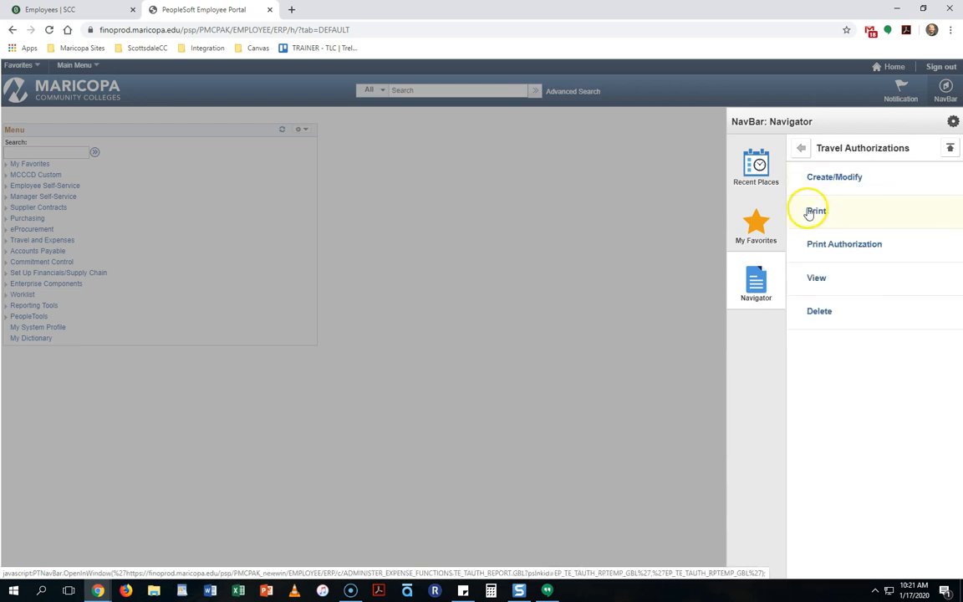
pyautogui.click(836, 185)
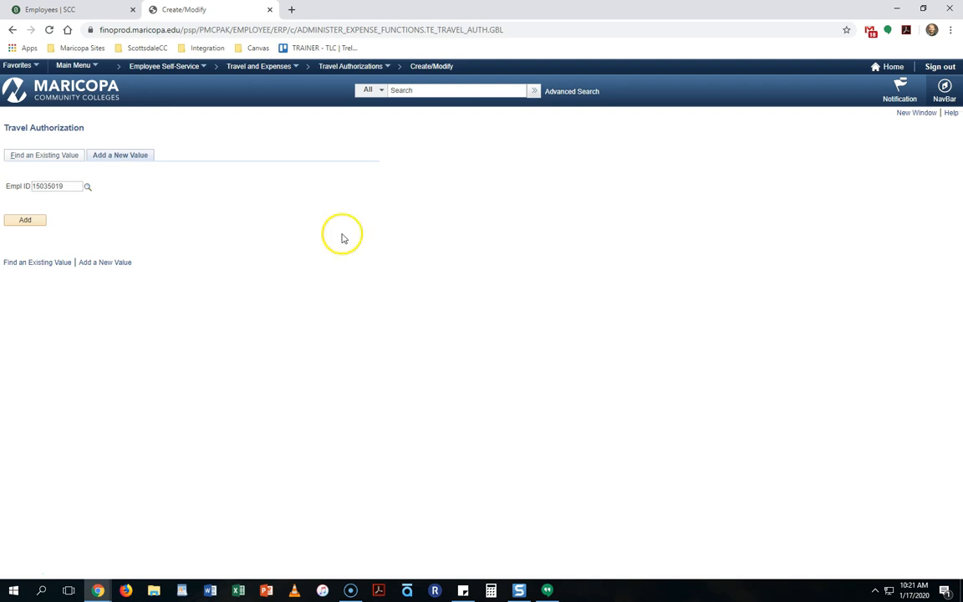
pyautogui.click(64, 158)
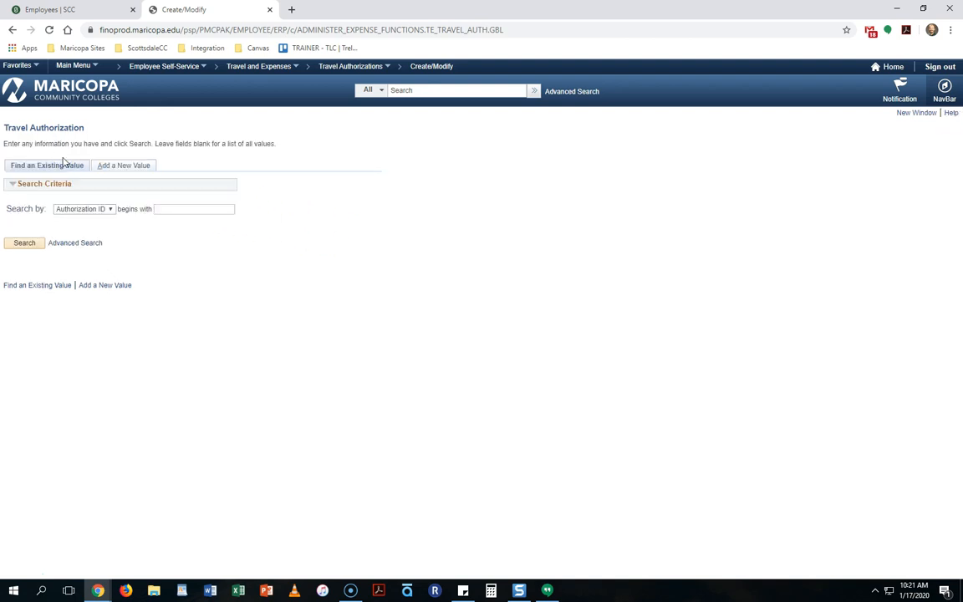
pyautogui.click(162, 207)
pyautogui.write('0000038510')
pyautogui.click(24, 243)
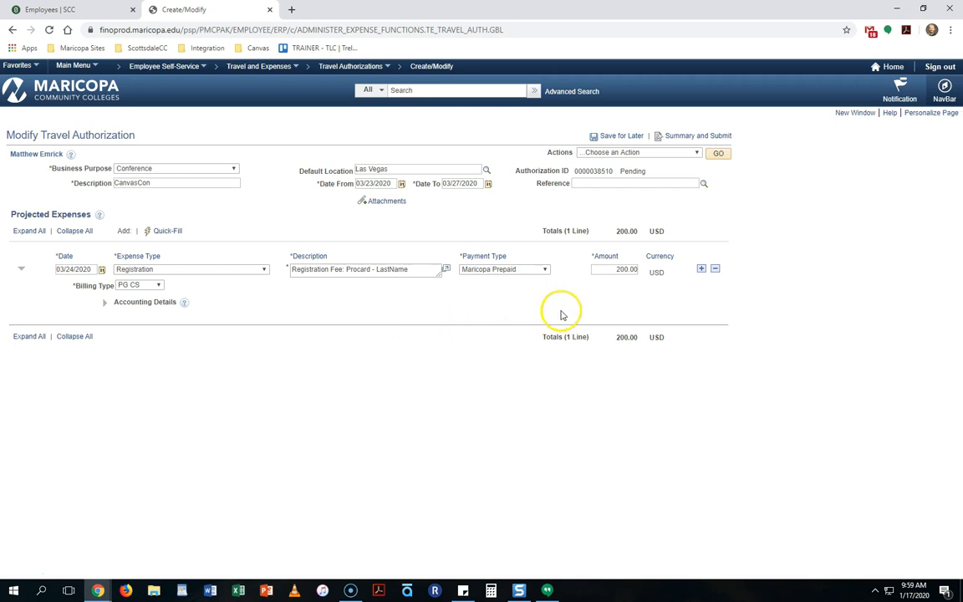
# - Insert a second expense line of type Airfare Domestic and expand its accounting details
pyautogui.click(701, 269)
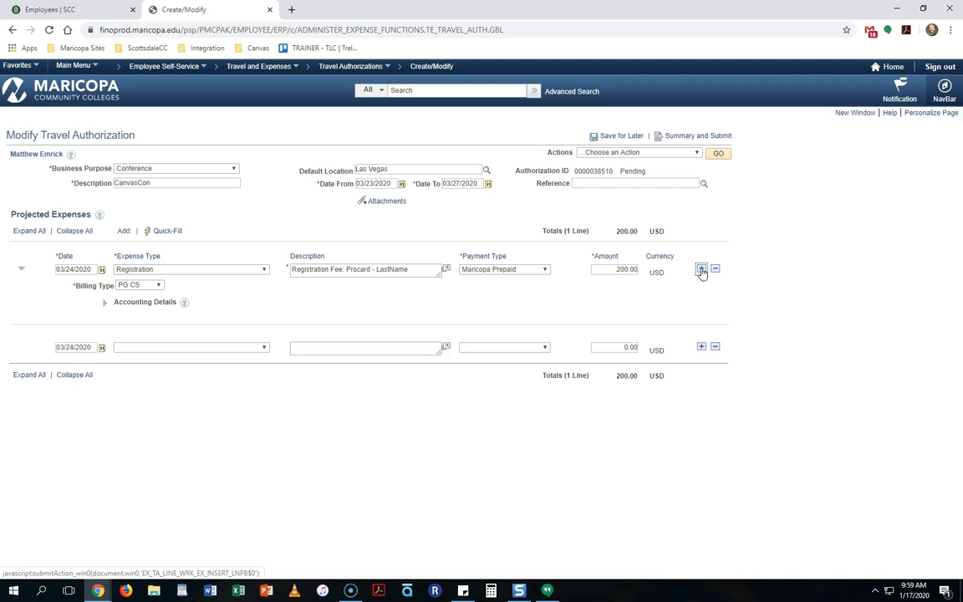
pyautogui.click(585, 327)
pyautogui.click(201, 348)
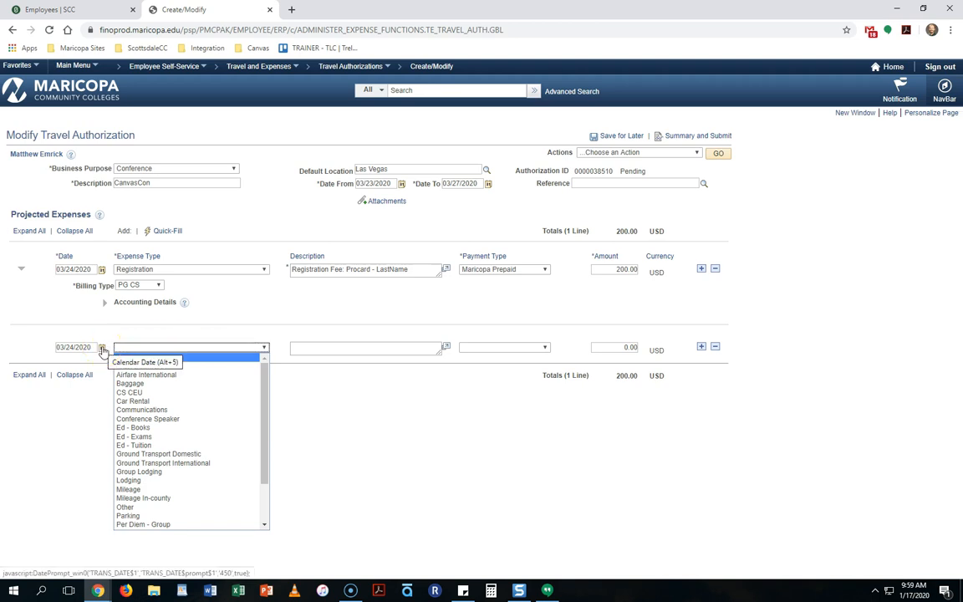
pyautogui.click(184, 367)
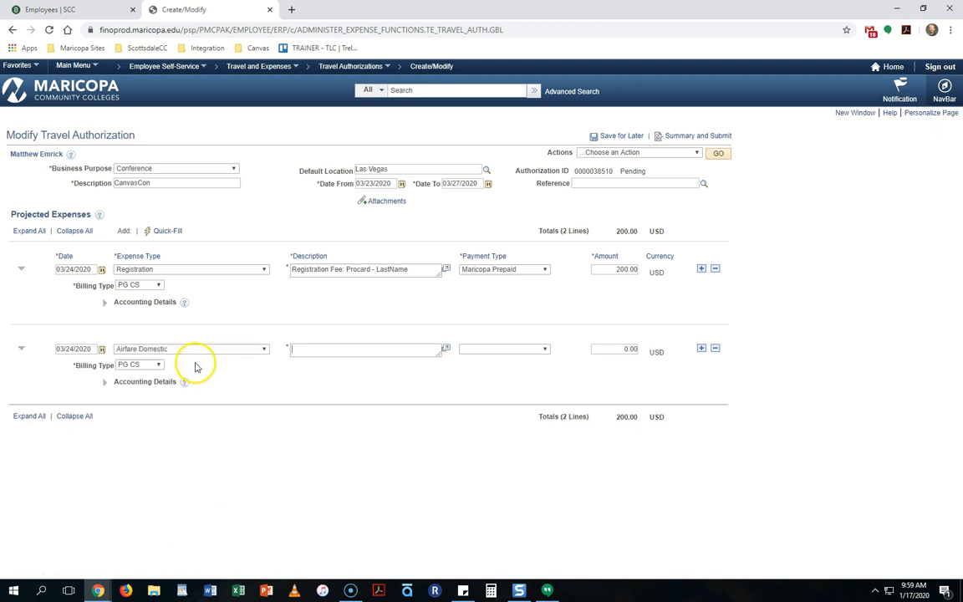
pyautogui.click(104, 385)
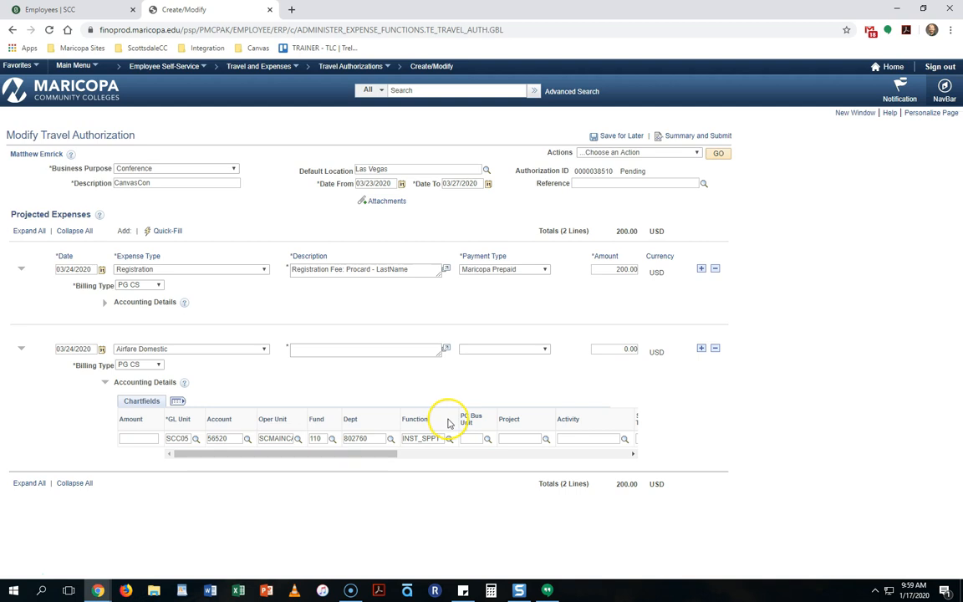
pyautogui.click(326, 349)
# - Replace the airfare description with 'Airfare: Procard - LastName'
pyautogui.write('Travel')
pyautogui.press('BackSpace')
pyautogui.press('BackSpace')
pyautogui.press('BackSpace')
pyautogui.press('BackSpace')
pyautogui.press('BackSpace')
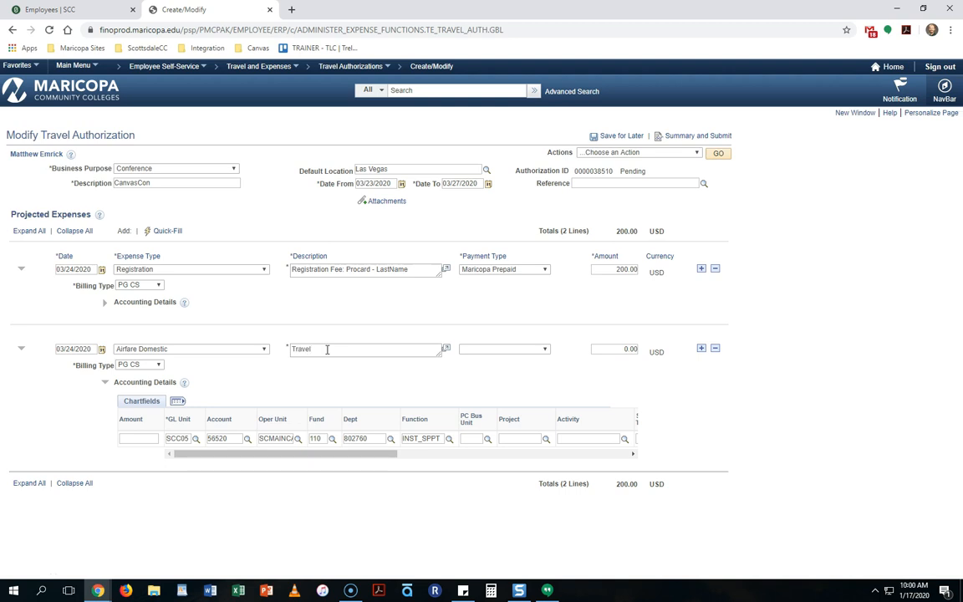
pyautogui.write('Airfare: Procard - LastName')
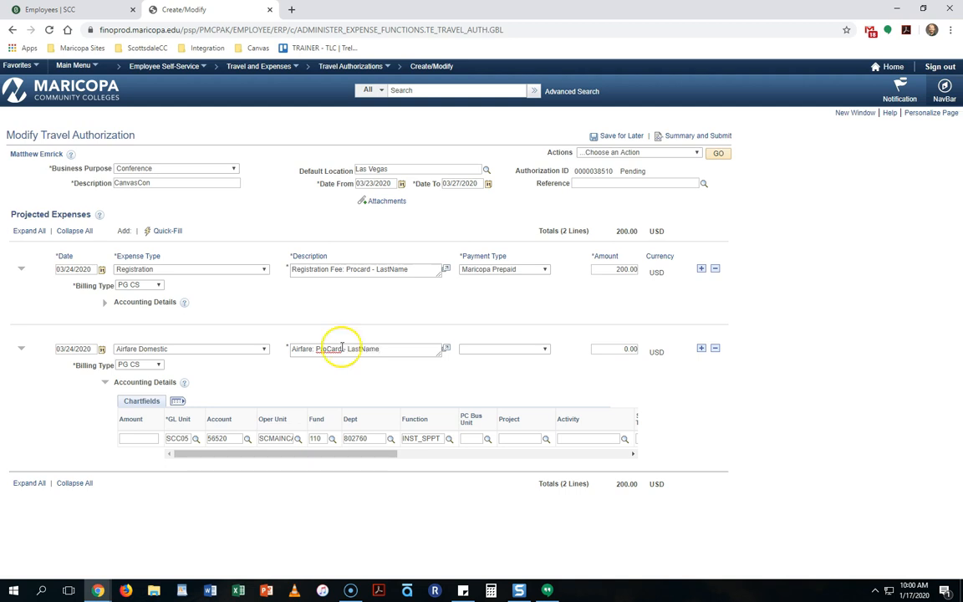
# - Set the airfare line's payment type to Maricopa Prepaid
pyautogui.click(494, 350)
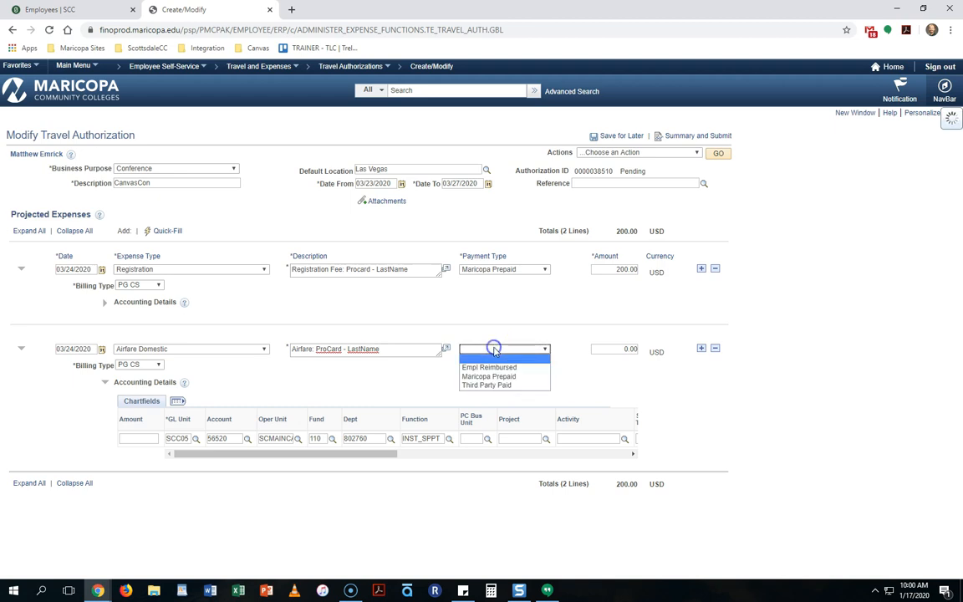
pyautogui.click(493, 348)
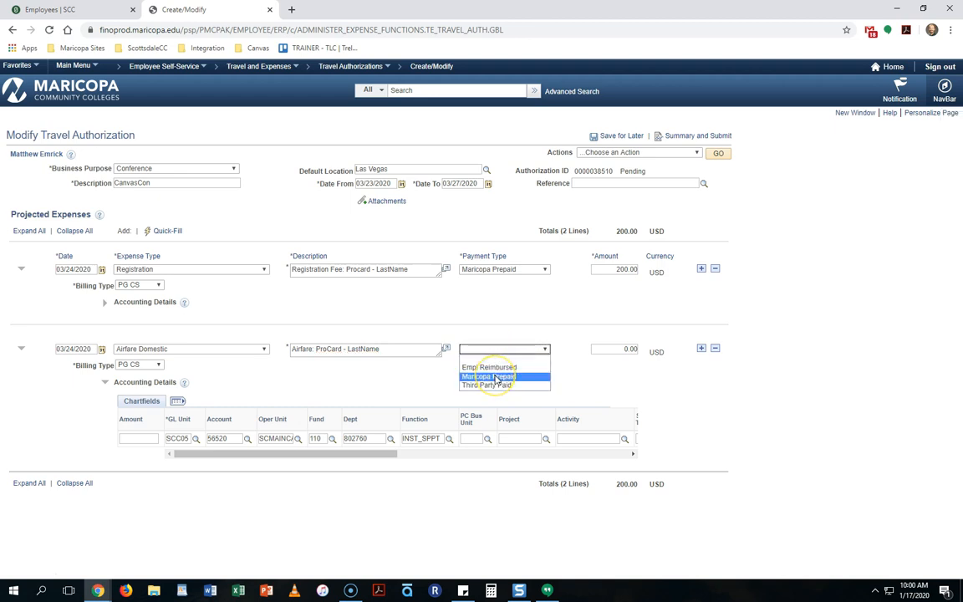
pyautogui.click(494, 377)
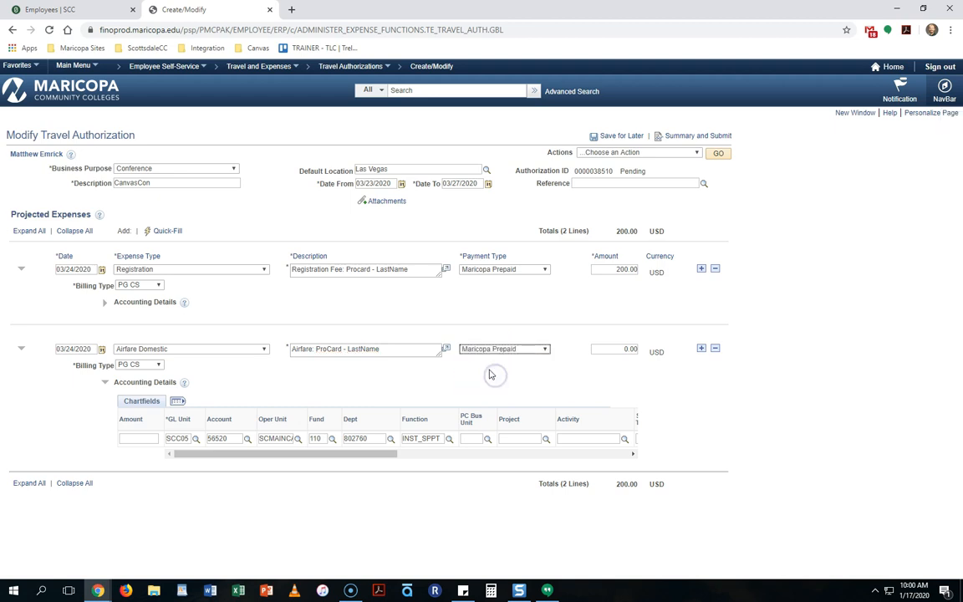
pyautogui.click(631, 349)
# - Enter 100.25 as the airfare amount and insert a third expense line
pyautogui.doubleClick(629, 349)
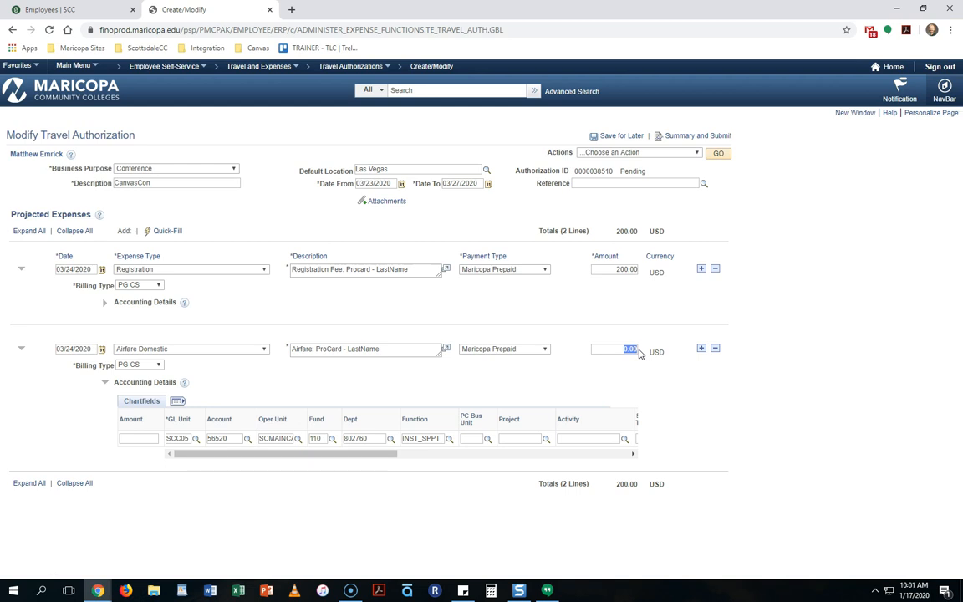
pyautogui.write('100.25')
pyautogui.click(666, 343)
pyautogui.click(701, 349)
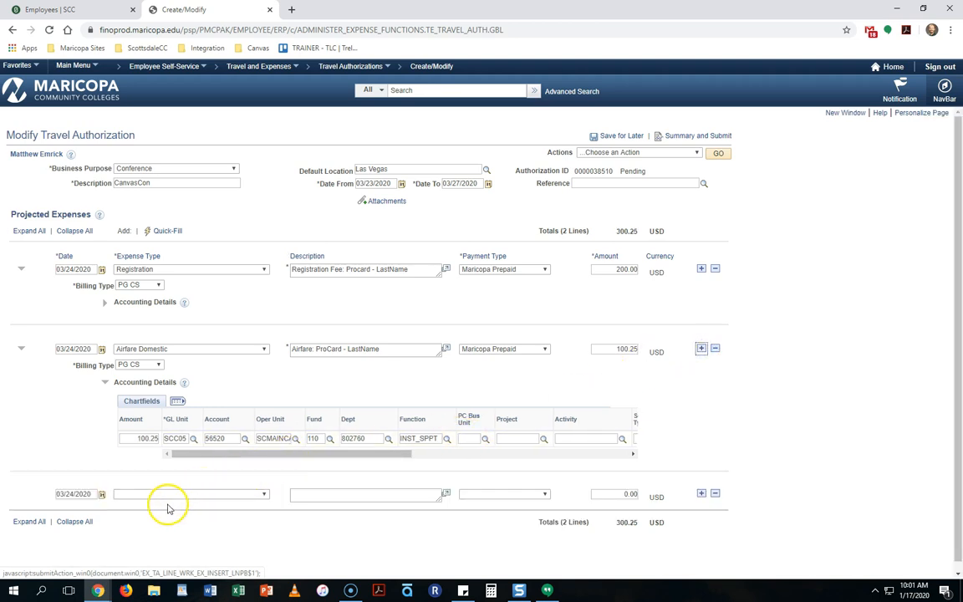
# - Make the third line a Lodging expense described 'Hotel ProCard LastName'
pyautogui.click(180, 495)
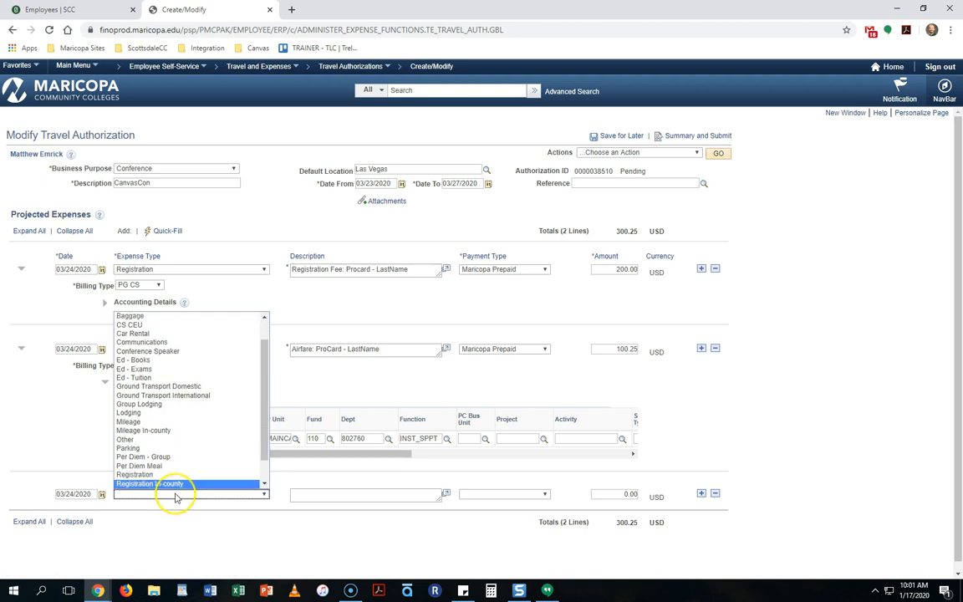
pyautogui.click(189, 413)
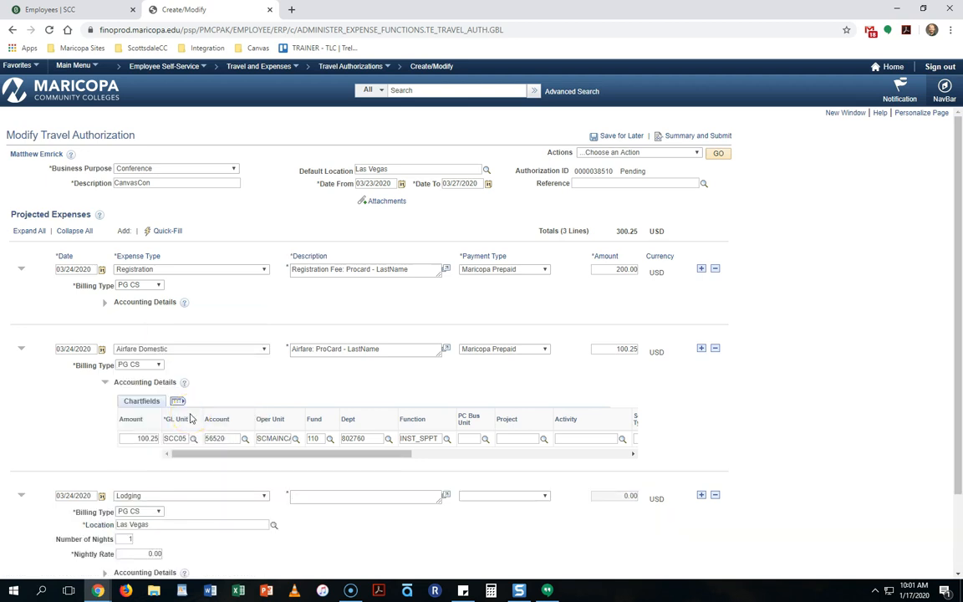
pyautogui.write('Hotel ProCard -')
pyautogui.write('LastName')
# - Set the Lodging line's payment type to Maricopa Prepaid
pyautogui.click(501, 496)
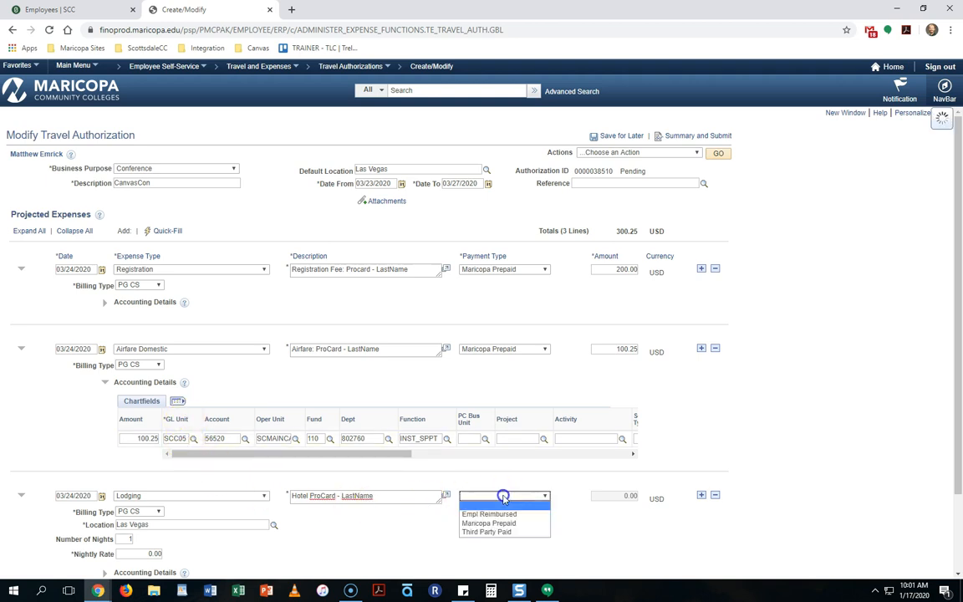
pyautogui.click(501, 497)
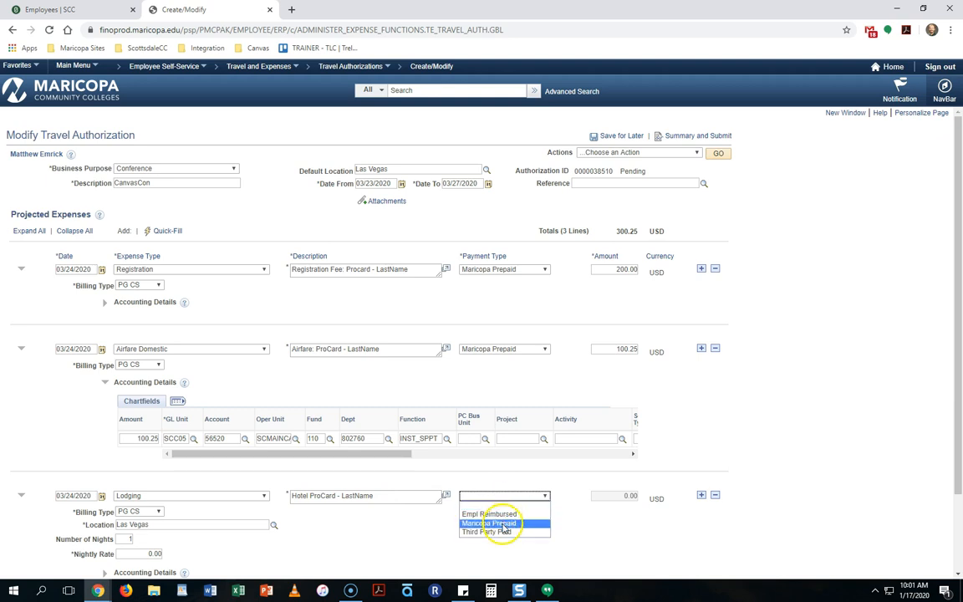
pyautogui.click(501, 523)
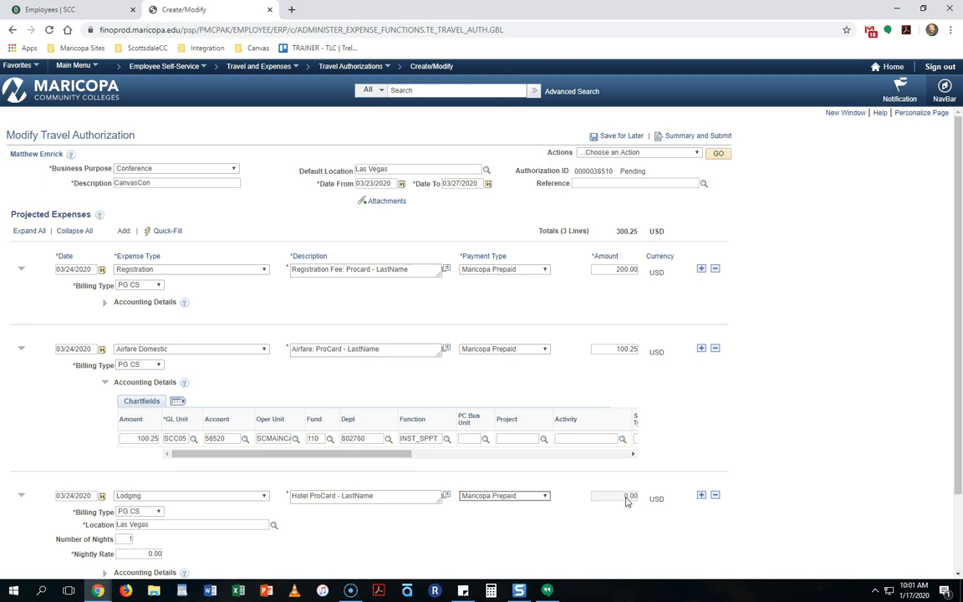
# - Enter 3 nights at a 90 nightly rate for Lodging and expand its accounting details
pyautogui.scroll(-1, 627, 499)
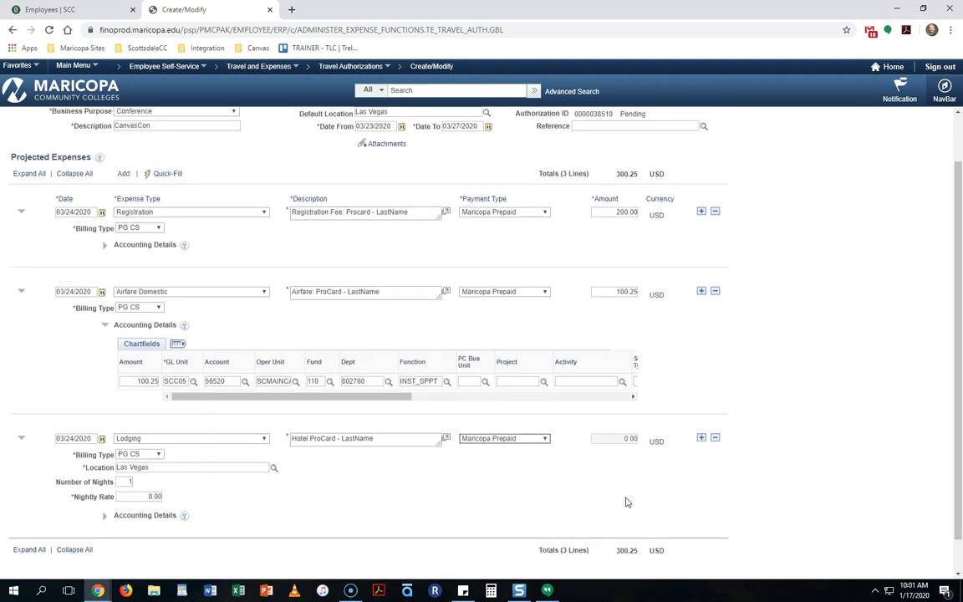
pyautogui.scroll(-1, 627, 501)
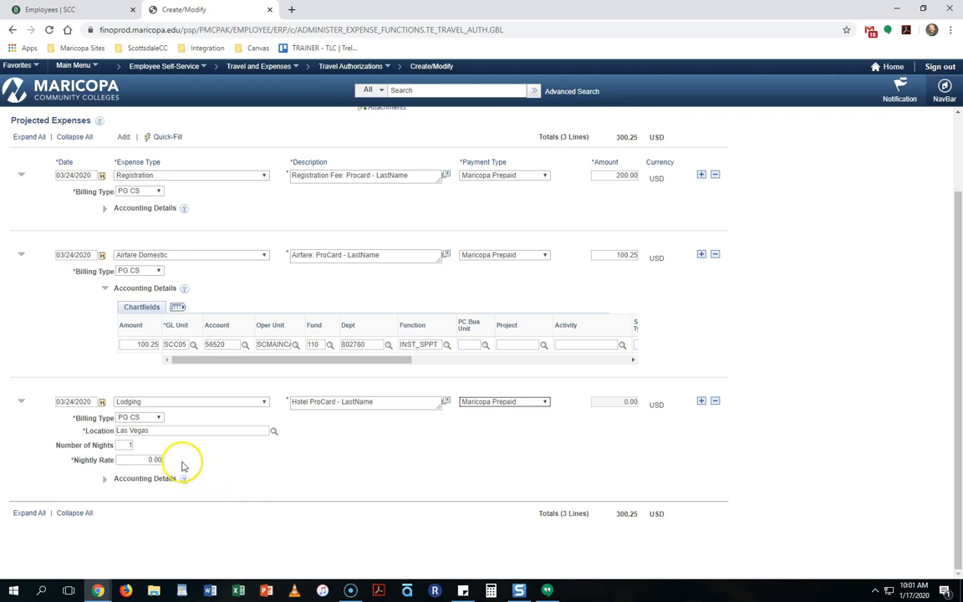
pyautogui.click(129, 445)
pyautogui.doubleClick(130, 446)
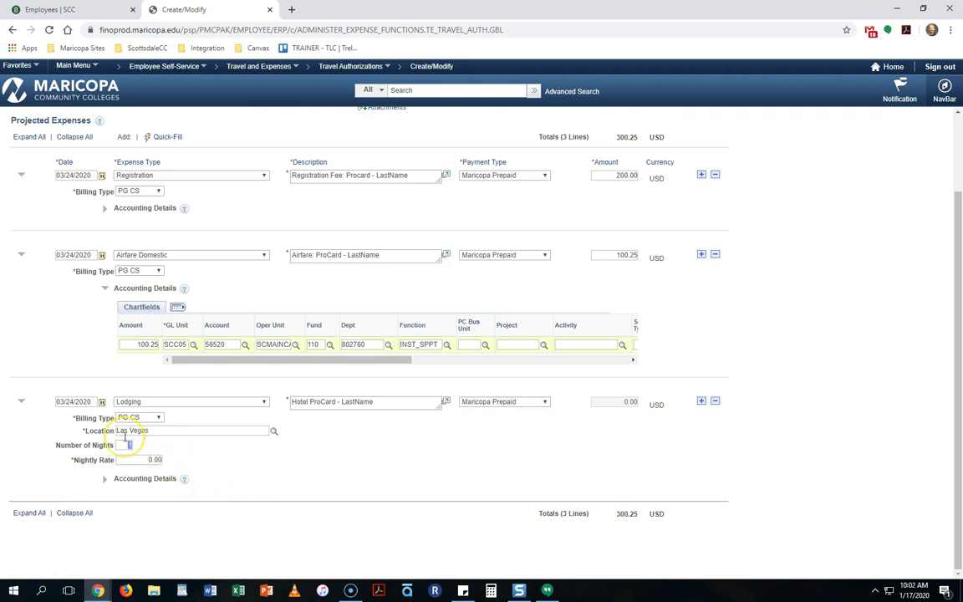
pyautogui.write('3')
pyautogui.click(154, 459)
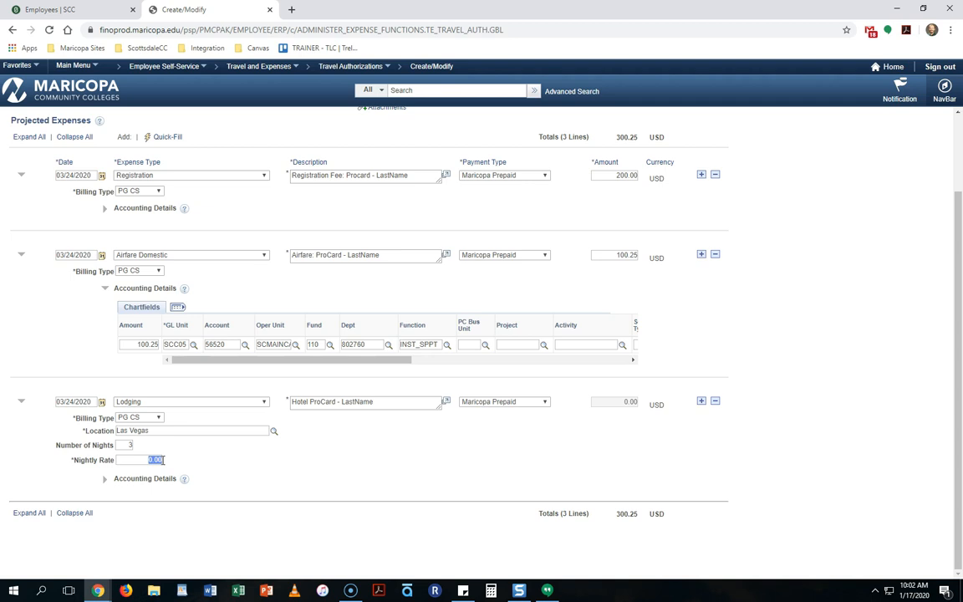
pyautogui.write('90')
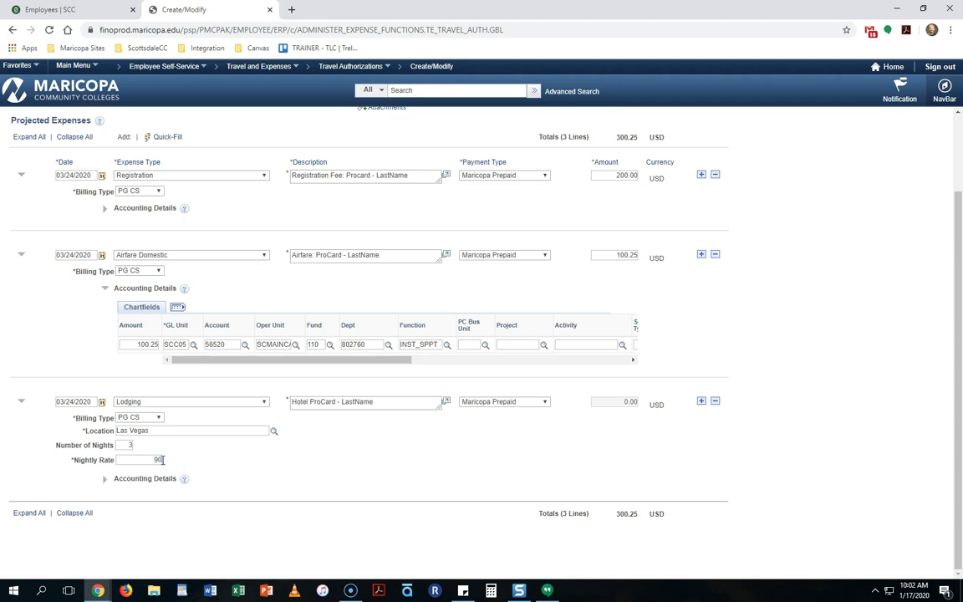
pyautogui.click(106, 481)
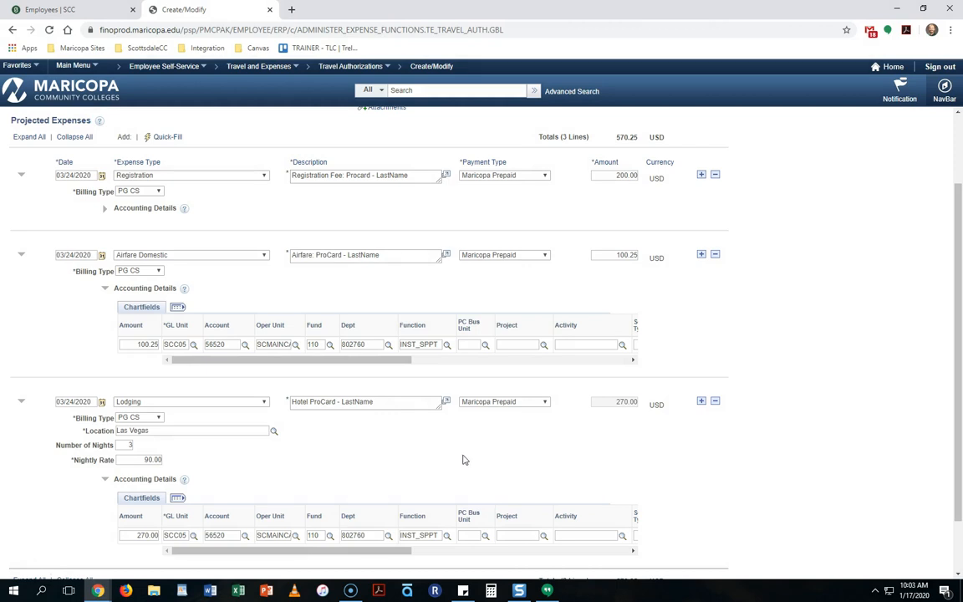
pyautogui.scroll(-2, 465, 460)
# - Insert a fourth expense line below Lodging and make it a Per Diem Meal
pyautogui.click(700, 343)
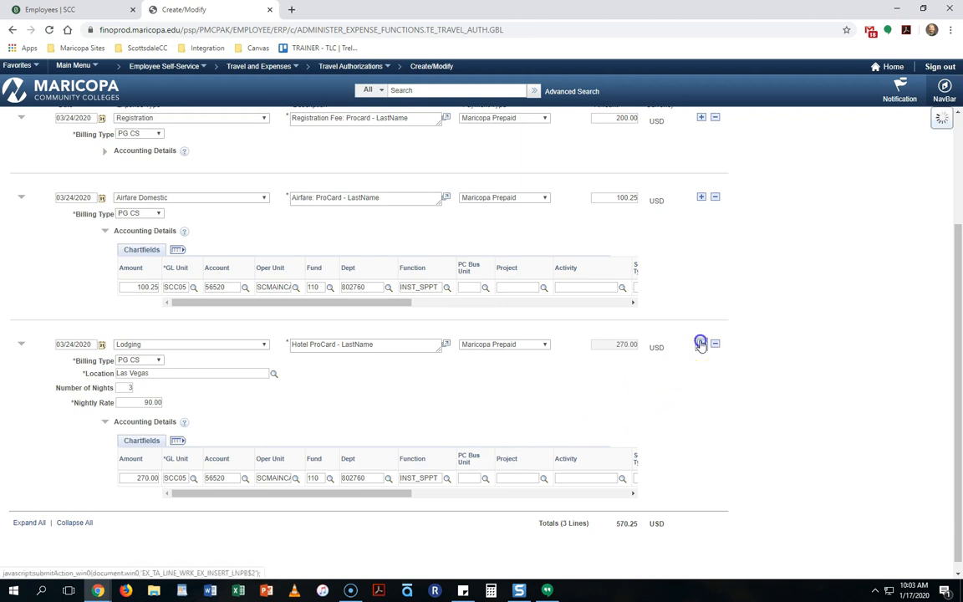
pyautogui.scroll(-1, 368, 472)
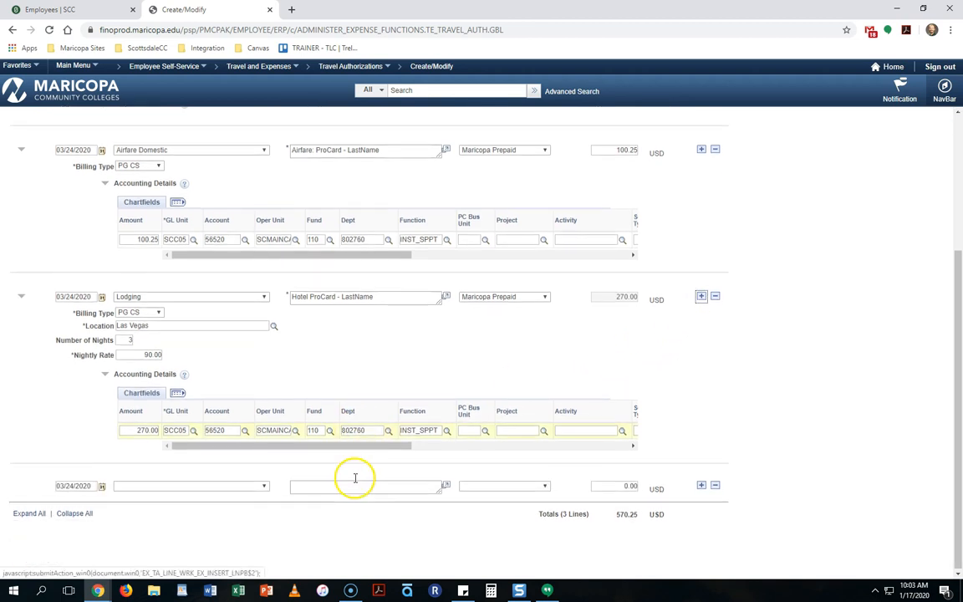
pyautogui.click(264, 486)
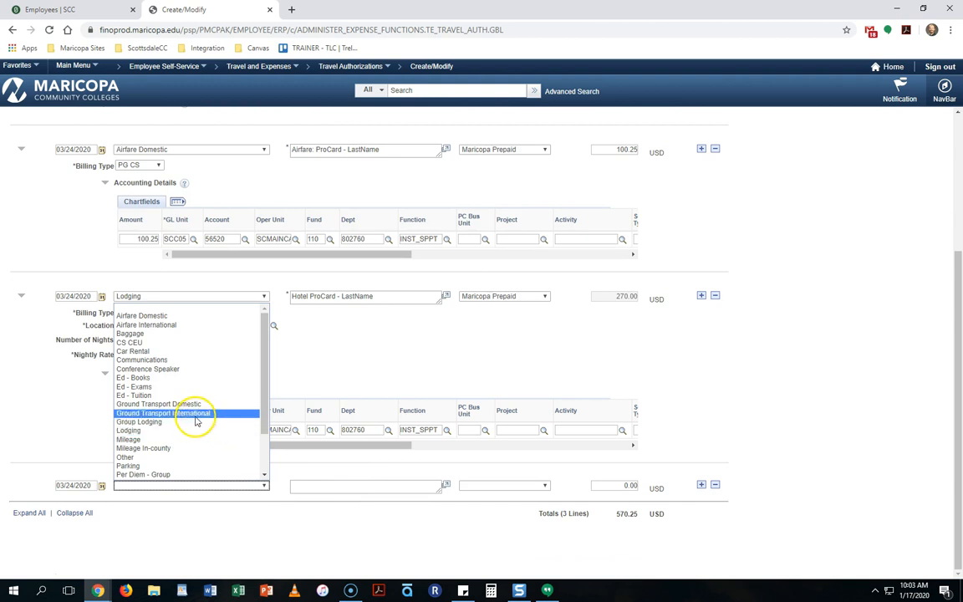
pyautogui.scroll(-2, 197, 420)
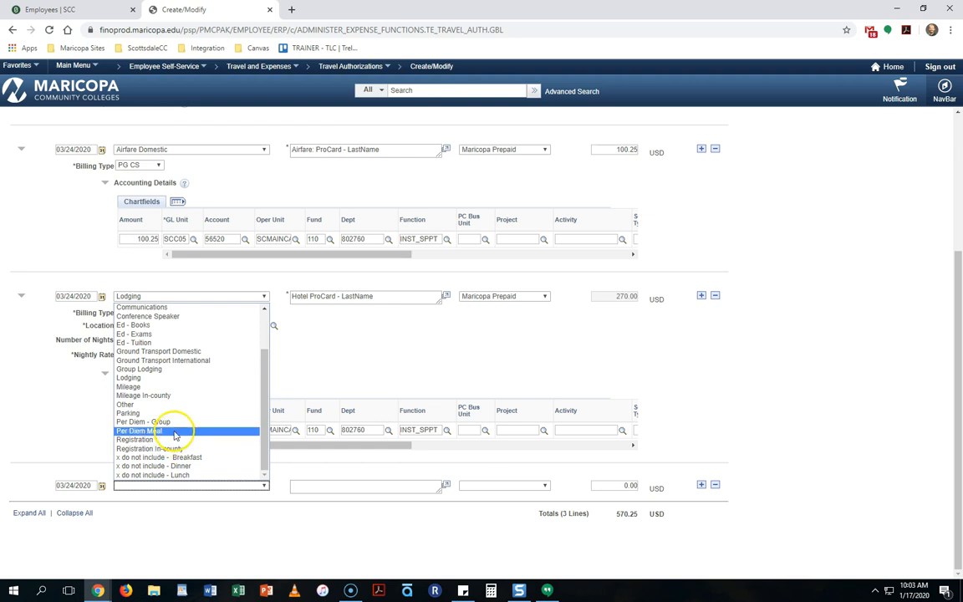
pyautogui.click(176, 433)
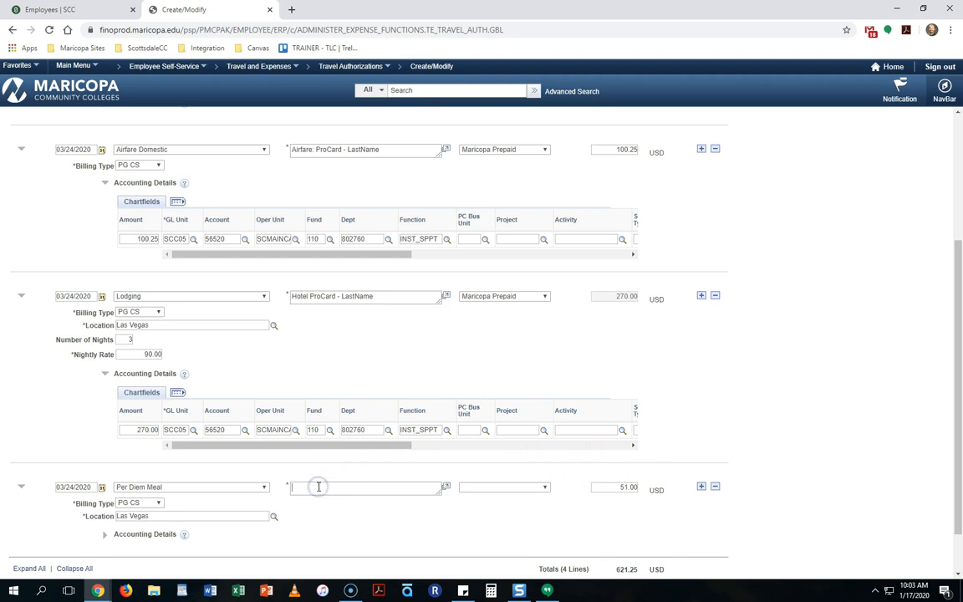
# - Describe the meal line as 'Meals Empl Reimbursed' with payment type Empl Reimbursed
pyautogui.write('Meals Empl Reimbursed')
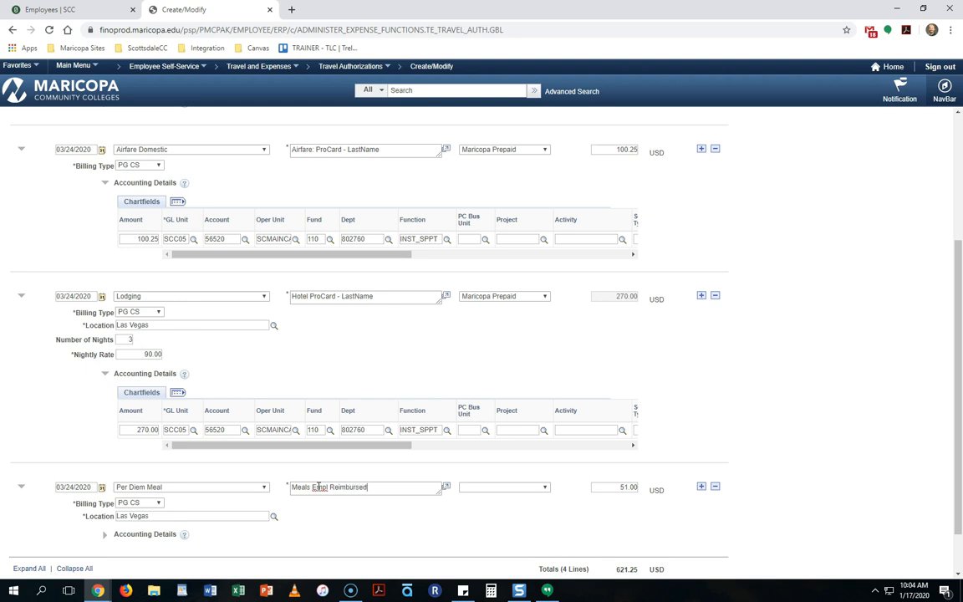
pyautogui.click(490, 487)
pyautogui.click(491, 496)
pyautogui.click(493, 488)
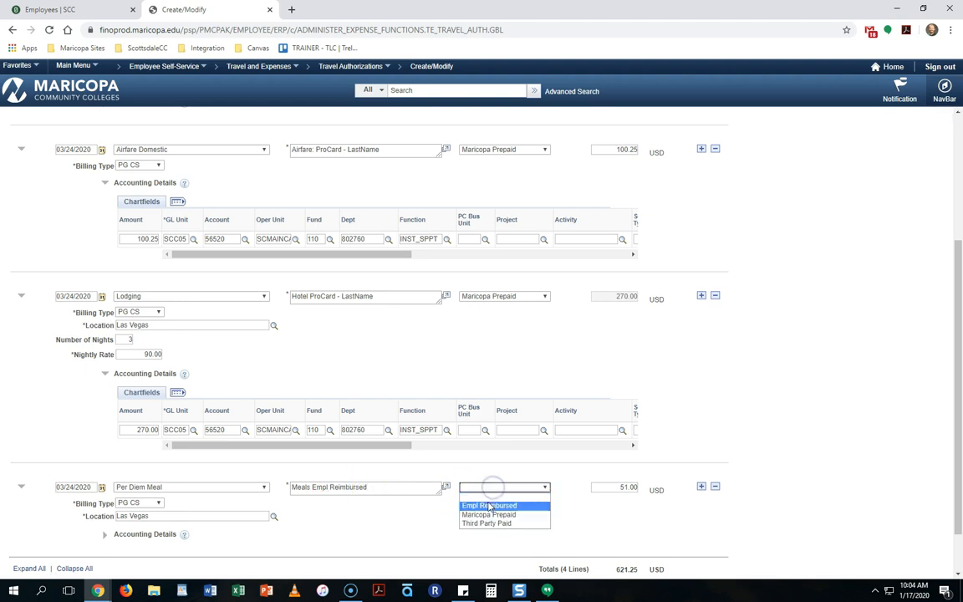
pyautogui.click(489, 505)
pyautogui.scroll(-1, 363, 523)
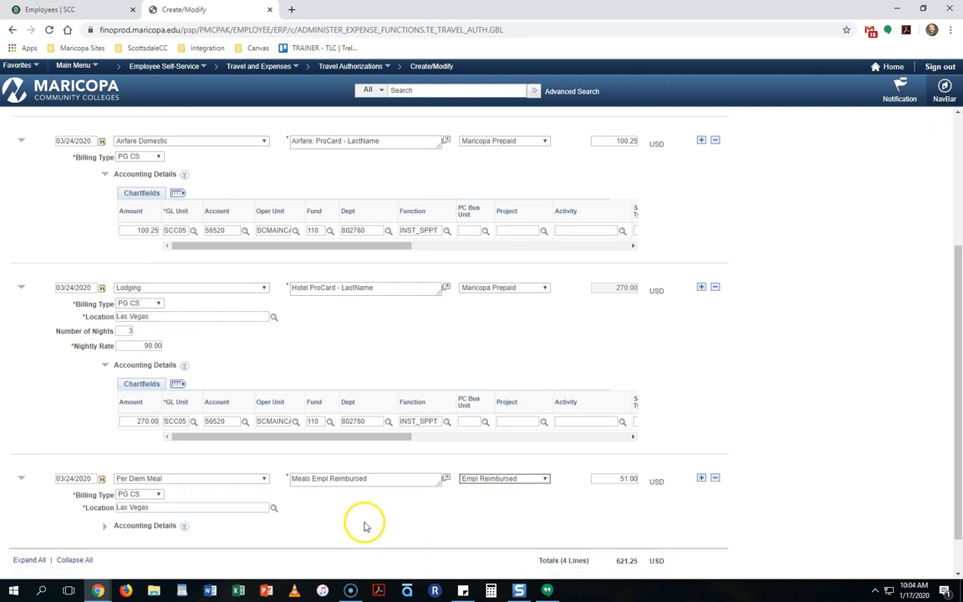
# - Add a new expense line dated 03/25/2020 with expense type Per Diem Meal
pyautogui.click(702, 431)
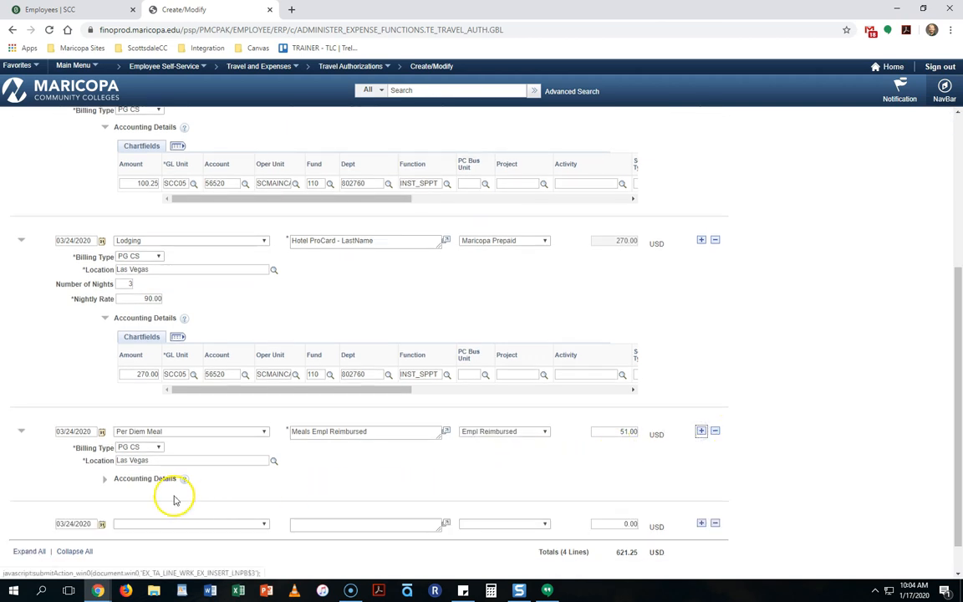
pyautogui.click(101, 523)
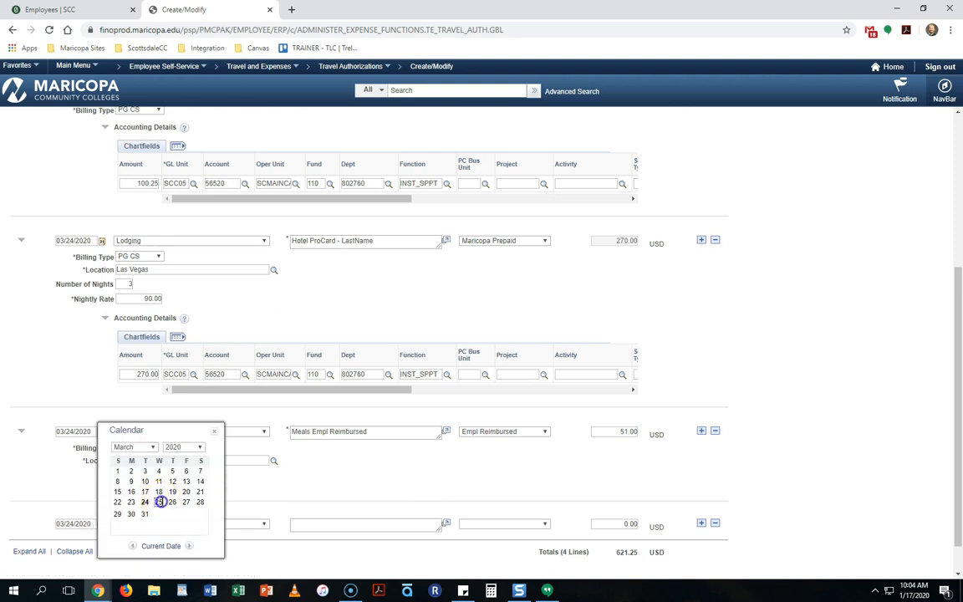
pyautogui.click(158, 501)
pyautogui.click(162, 524)
pyautogui.scroll(-5, 167, 518)
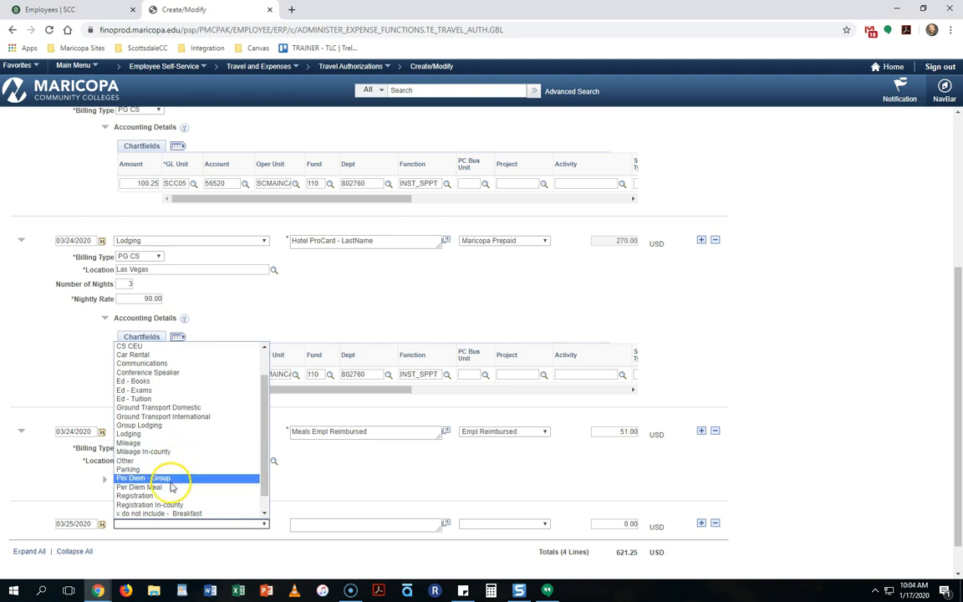
pyautogui.click(170, 487)
# - Copy the first meal's description into the new line and set its payment type to Empl Reimbursed
pyautogui.tripleClick(321, 431)
pyautogui.hotkey('ctrl', 'c')
pyautogui.click(343, 521)
pyautogui.hotkey('ctrl', 'v')
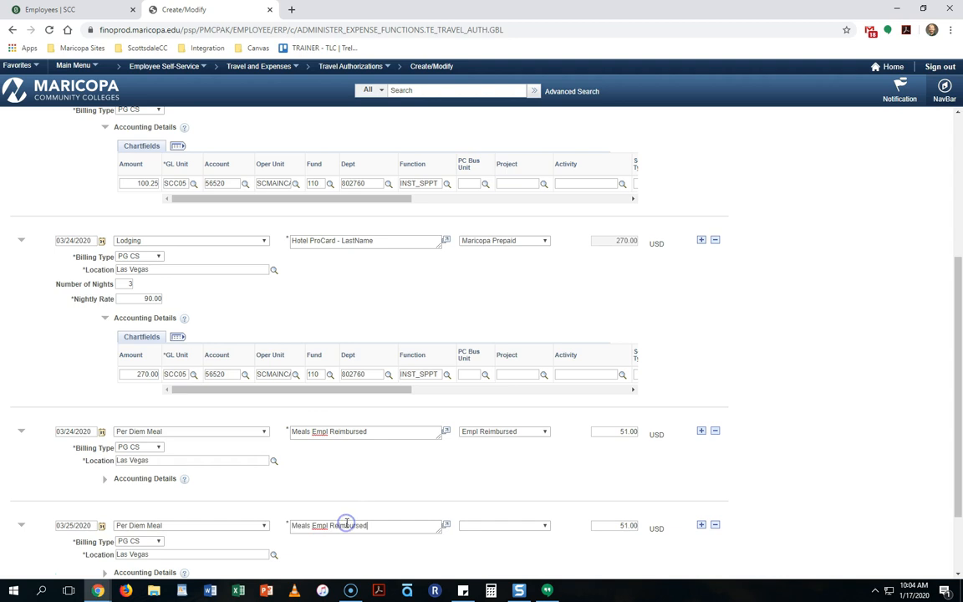
pyautogui.click(518, 526)
pyautogui.click(507, 527)
pyautogui.click(501, 543)
pyautogui.scroll(-2, 470, 537)
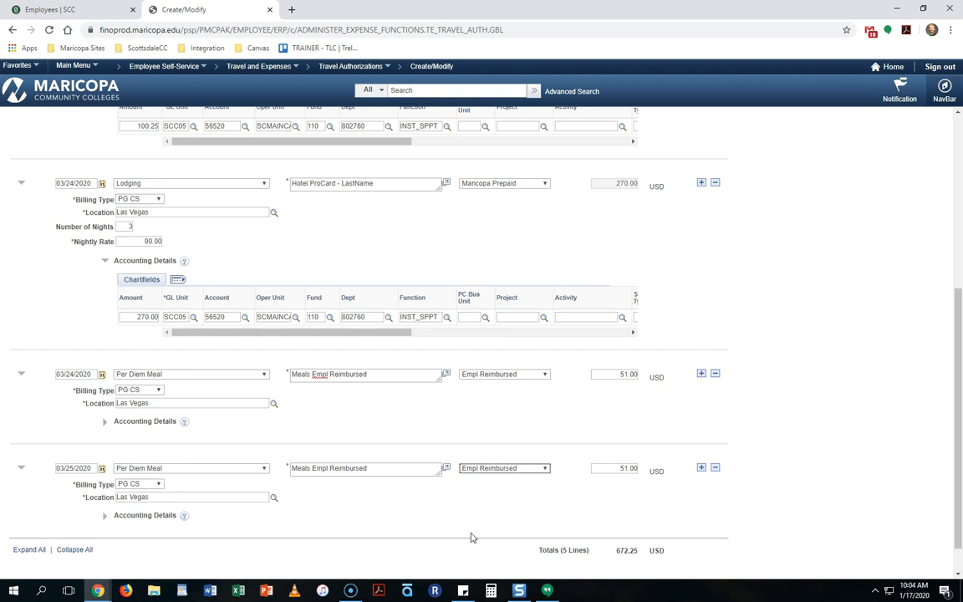
pyautogui.click(495, 536)
# - Save the CanvasCon travel authorization with five lines totalling 672.25 USD for later
pyautogui.scroll(-1, 498, 534)
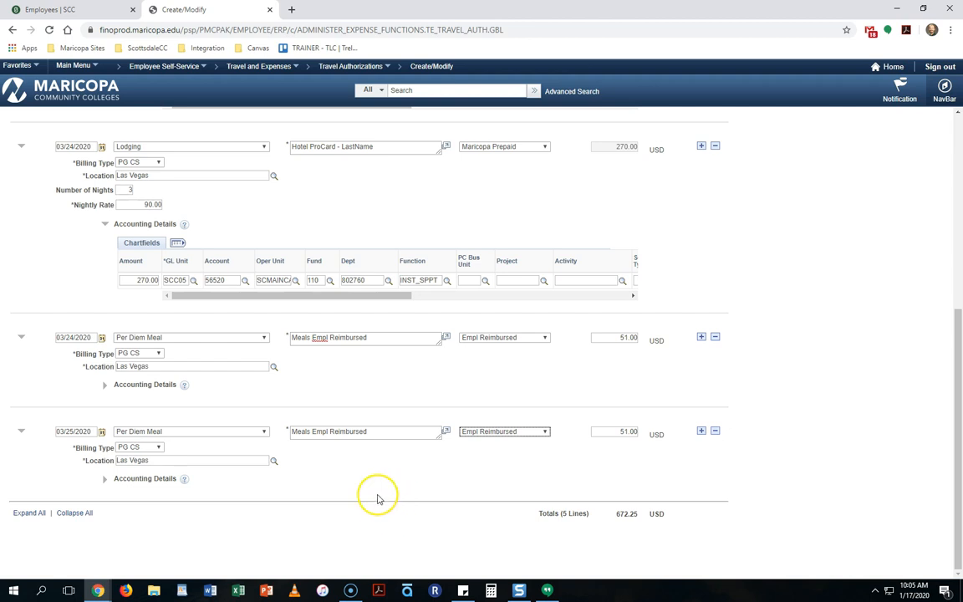
pyautogui.scroll(4, 376, 498)
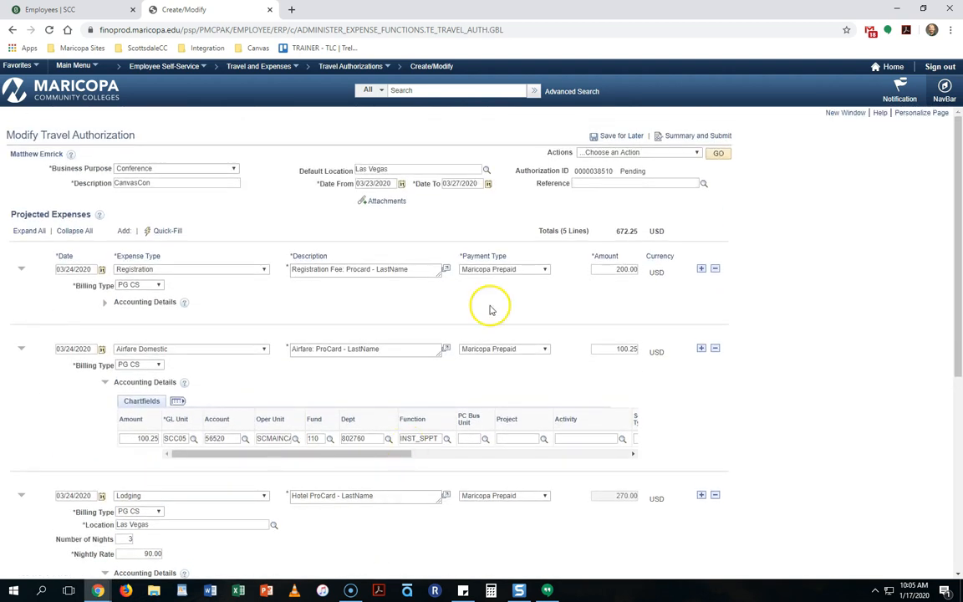
pyautogui.click(619, 136)
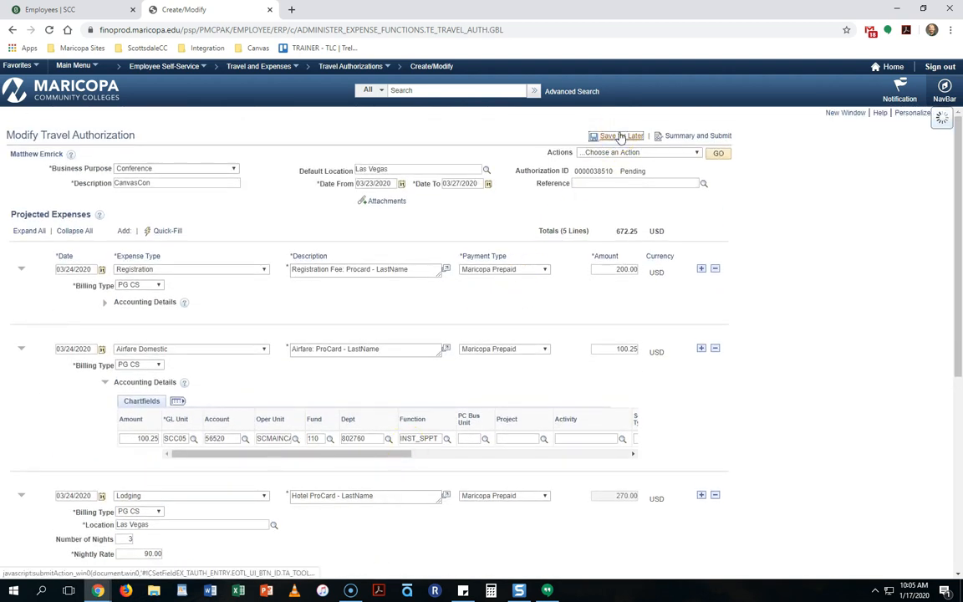